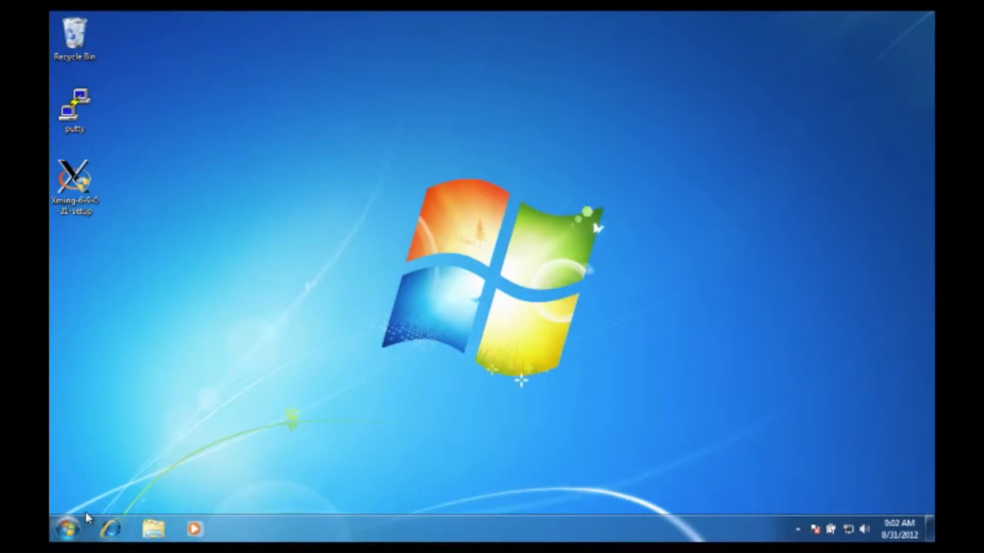
# Search Google for winscp in Internet Explorer and request the WinSCP 4.3.9 installation package from its download page
pyautogui.click(109, 528)
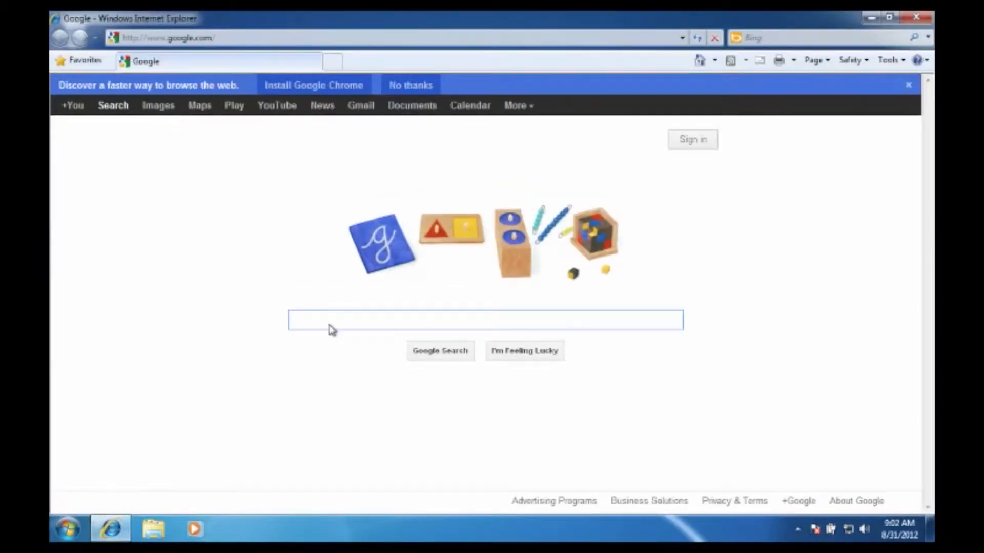
pyautogui.write('winscp')
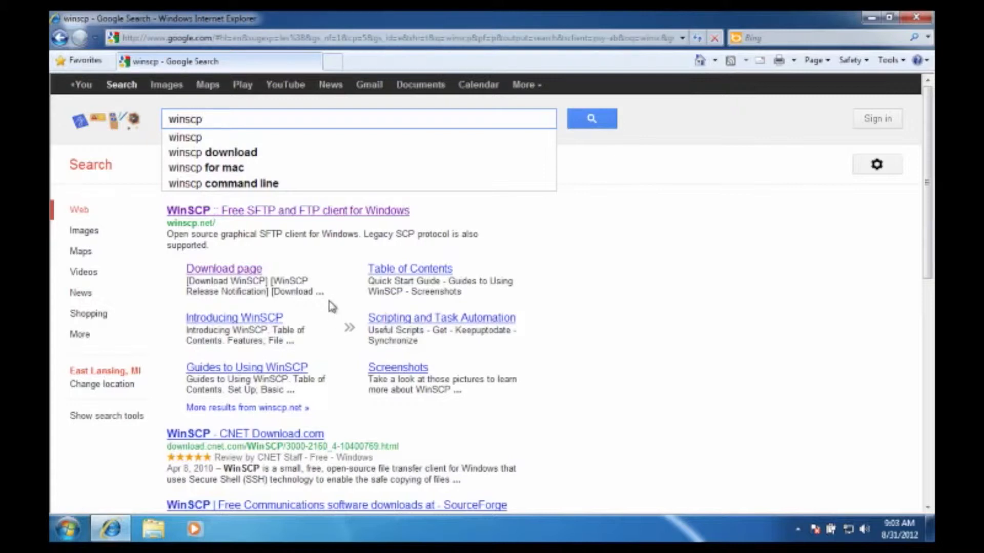
pyautogui.click(259, 274)
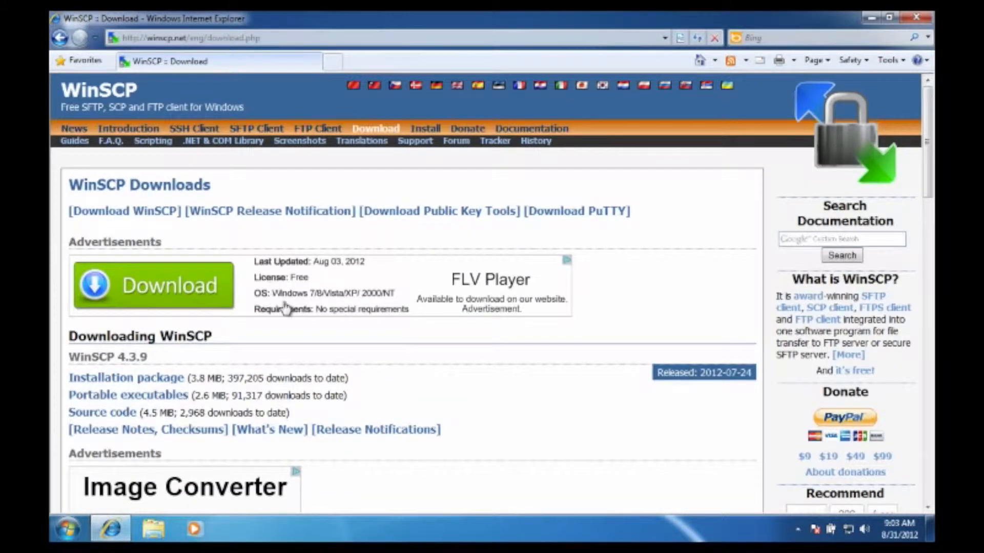
pyautogui.click(147, 380)
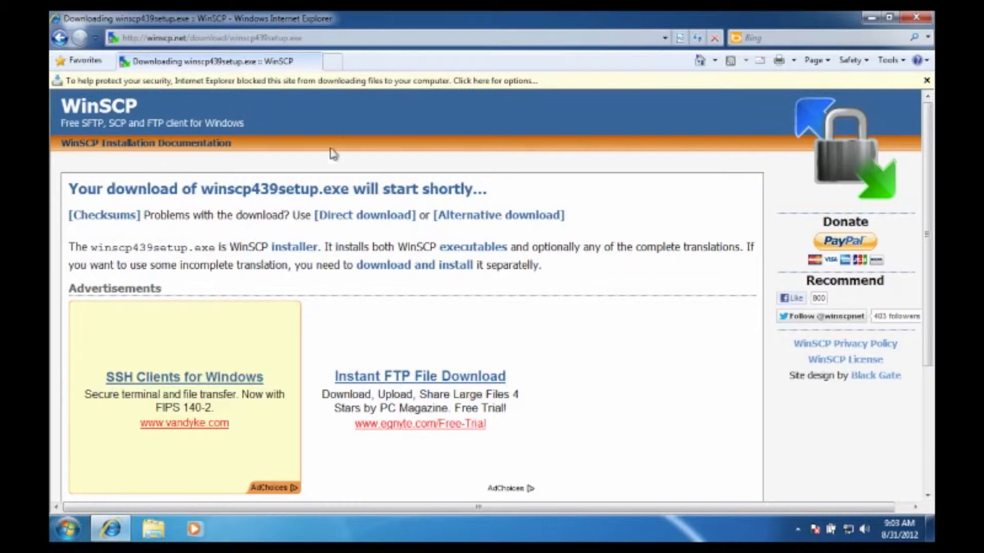
# Allow the blocked download, save winscp439setup to the Desktop, and close the browser when it completes
pyautogui.click(379, 85)
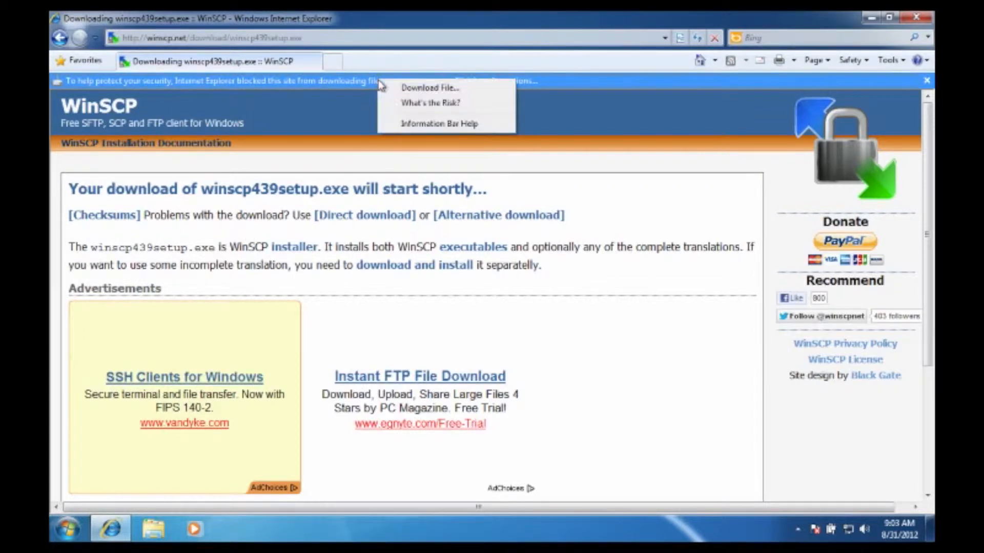
pyautogui.click(401, 91)
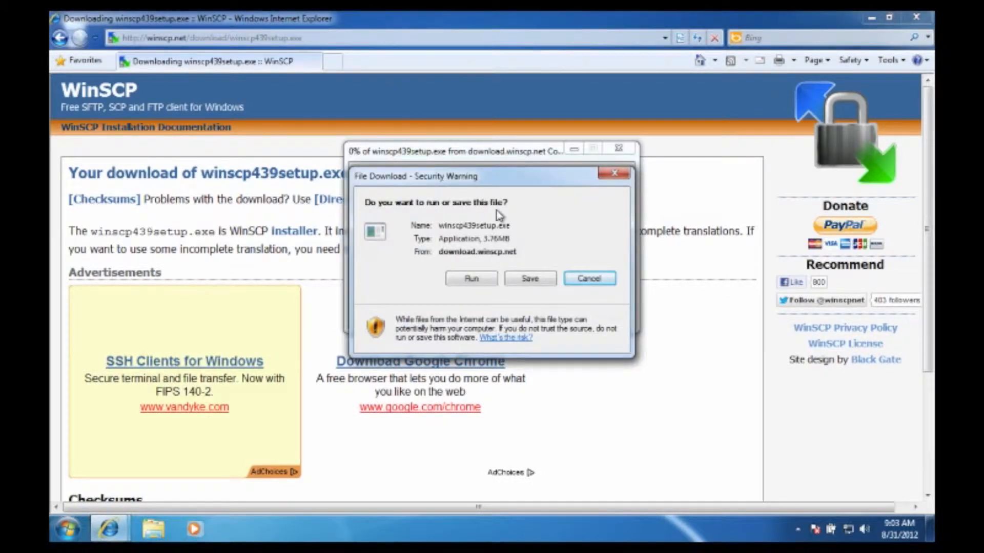
pyautogui.click(529, 278)
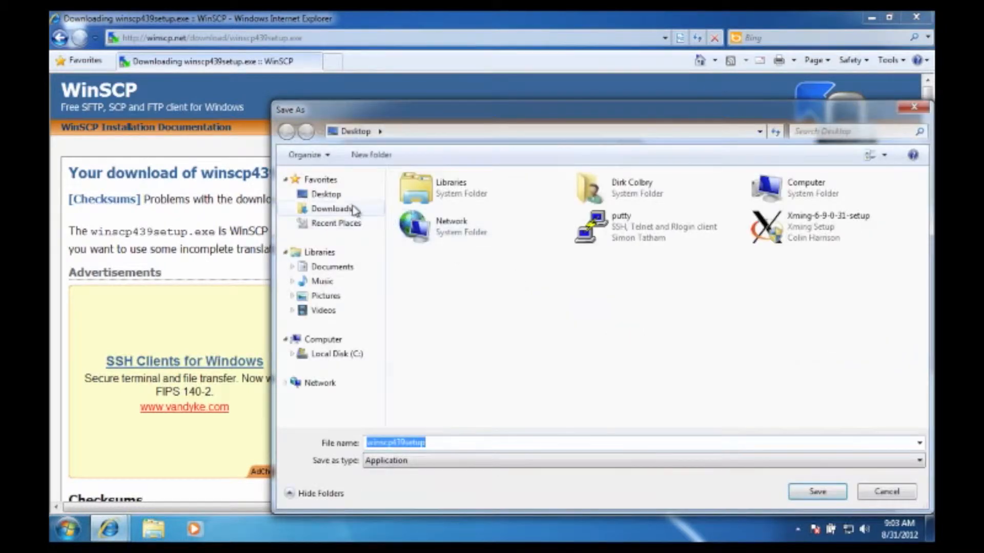
pyautogui.click(347, 199)
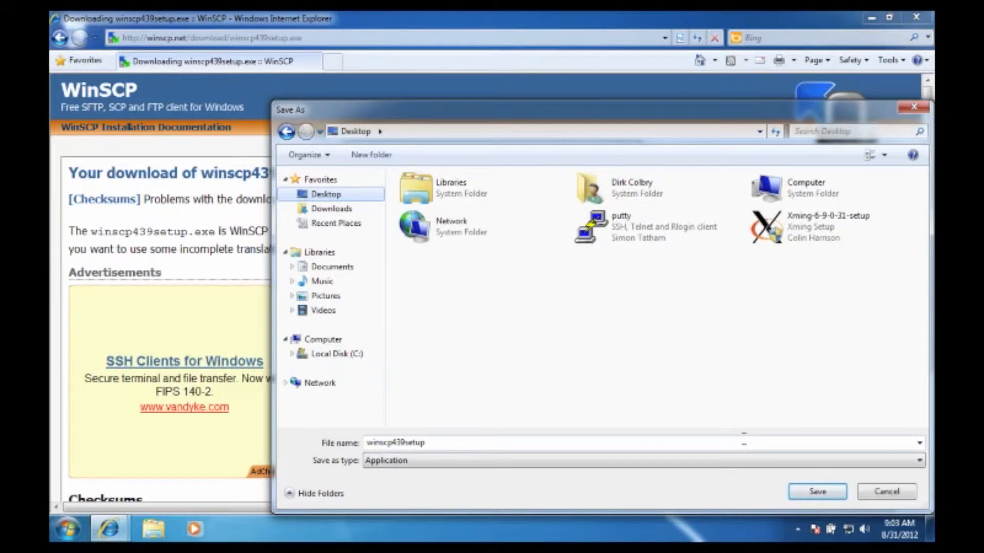
pyautogui.click(806, 494)
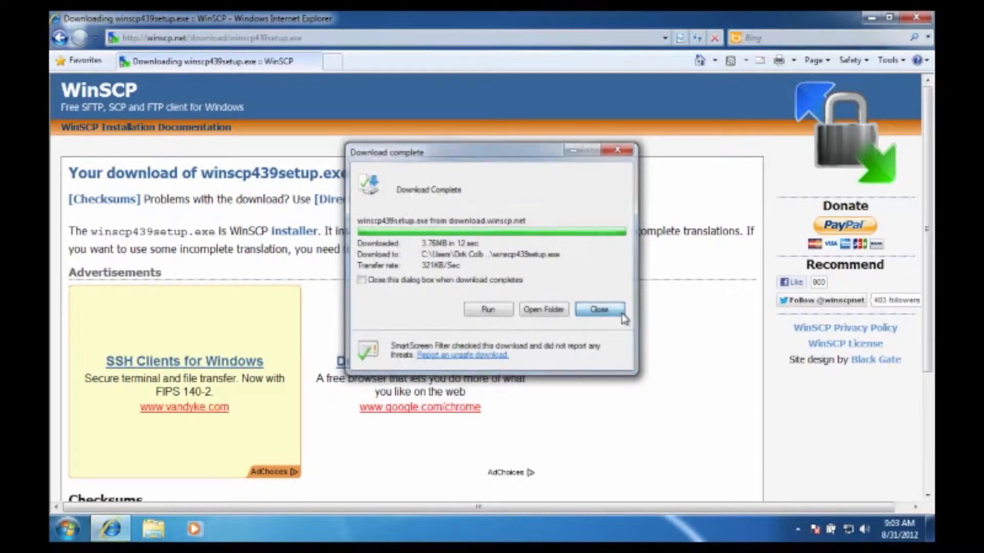
pyautogui.click(622, 315)
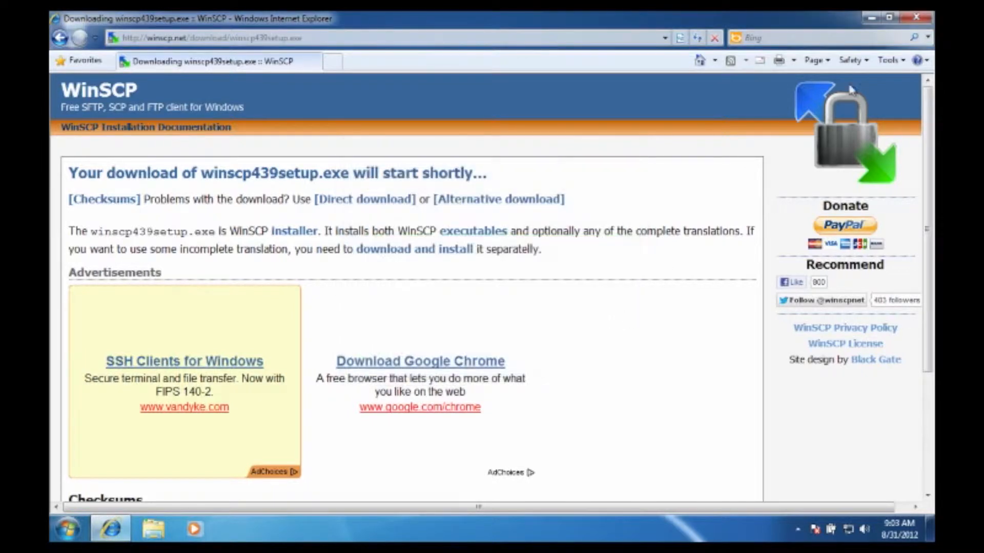
pyautogui.click(916, 20)
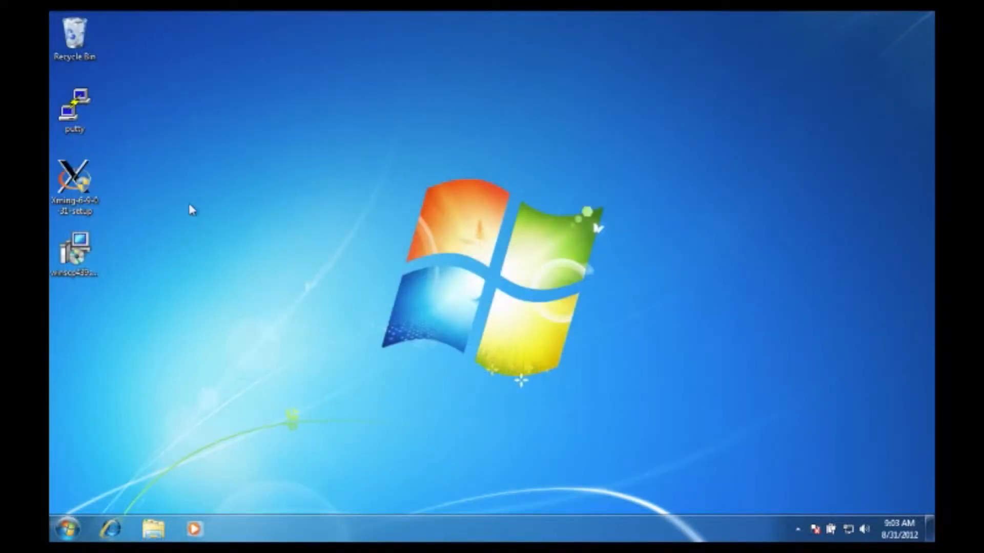
# Run winscp439setup from the desktop, allow it to make changes, and accept English as the setup language
pyautogui.doubleClick(74, 251)
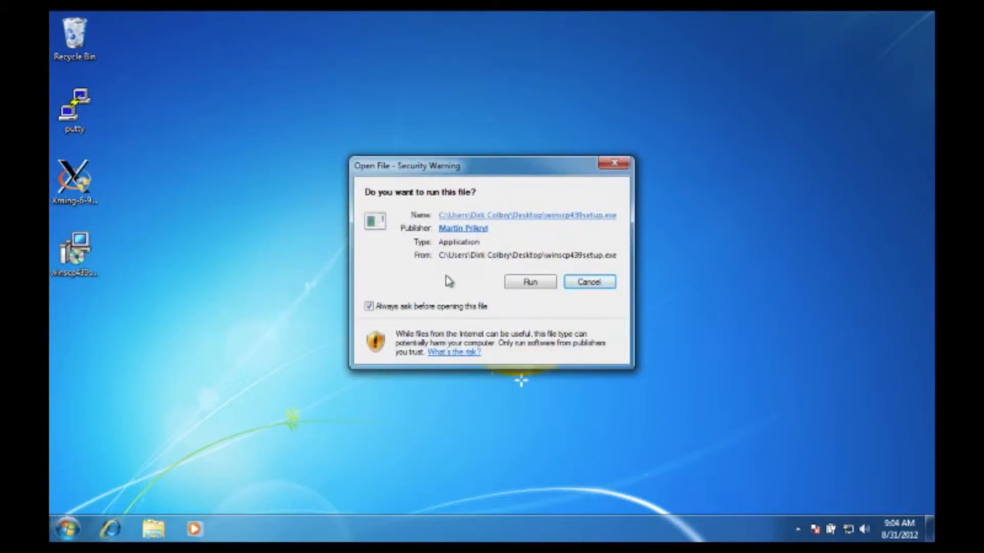
pyautogui.click(513, 284)
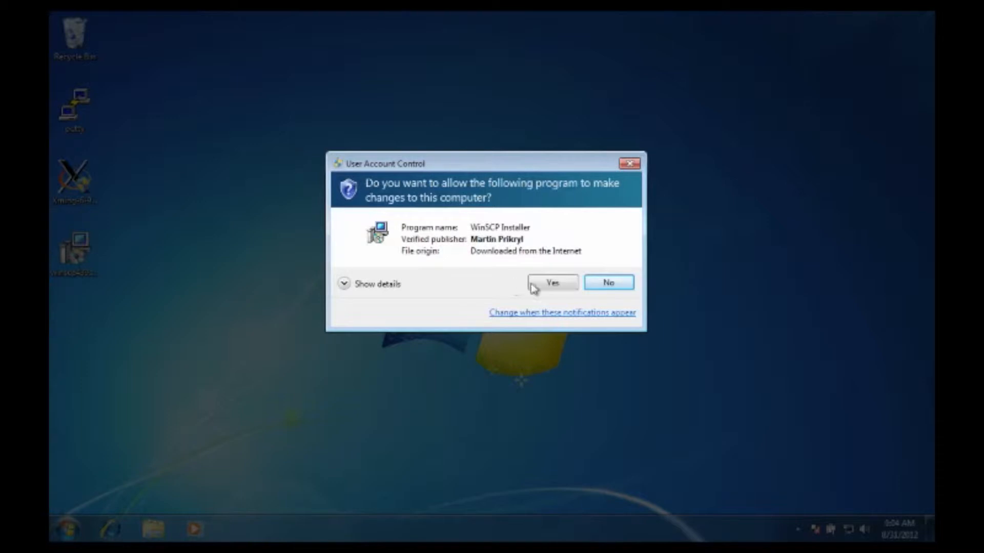
pyautogui.click(550, 284)
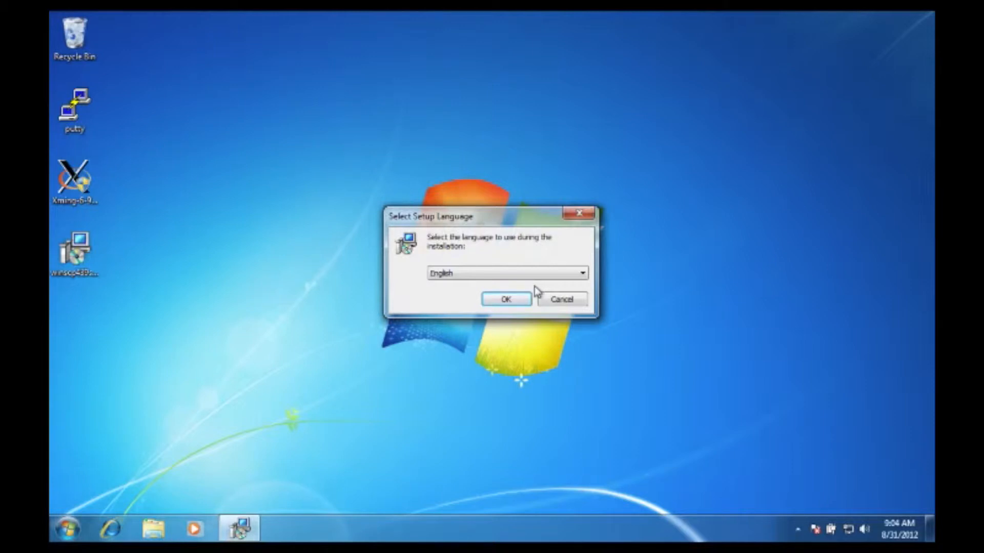
pyautogui.click(521, 298)
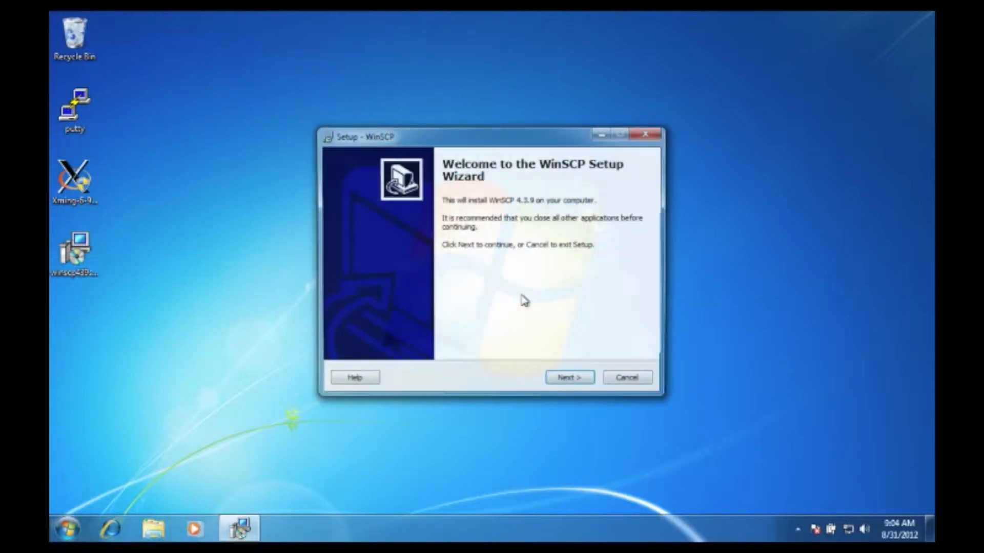
# Accept the WinSCP license agreement and continue to the setup type choice
pyautogui.click(585, 382)
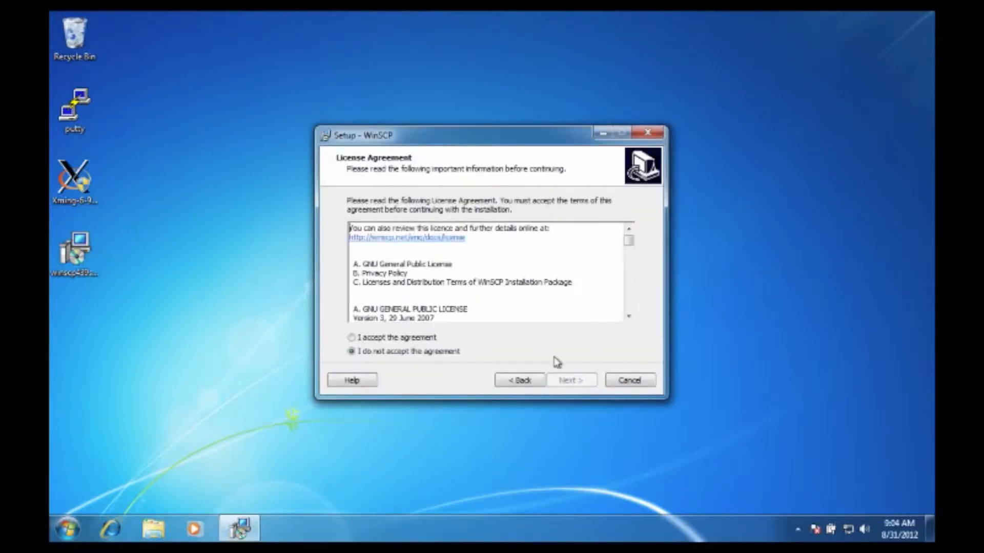
pyautogui.scroll(-4, 454, 297)
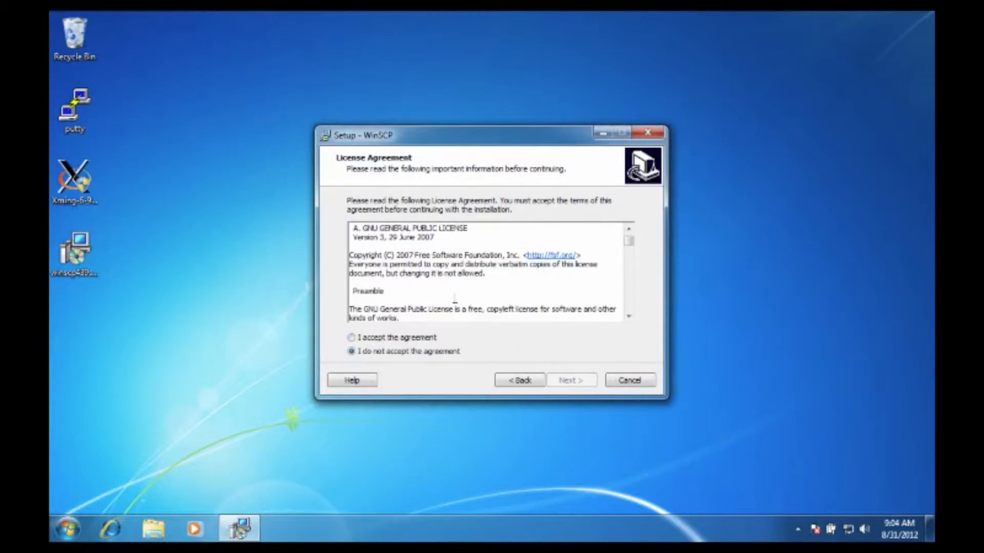
pyautogui.click(351, 338)
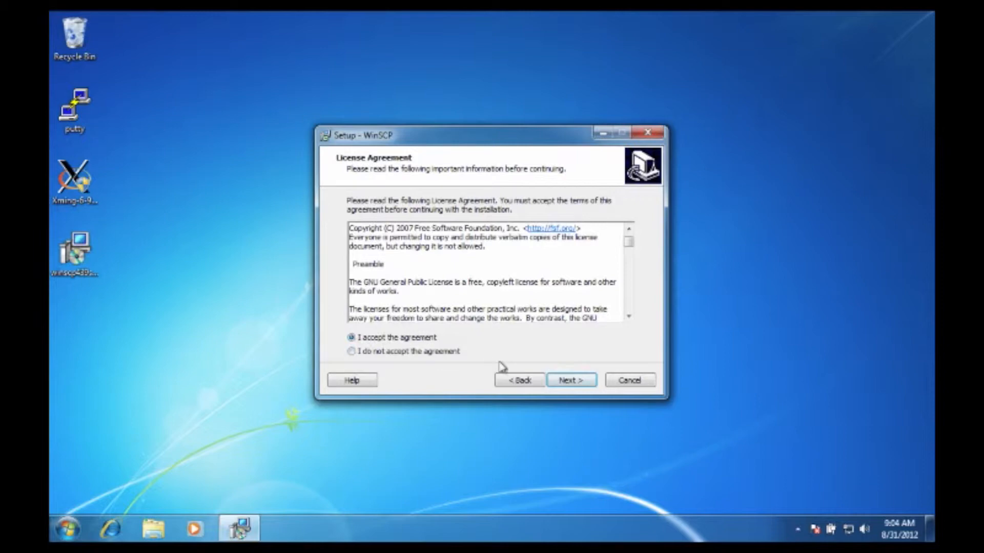
pyautogui.click(560, 381)
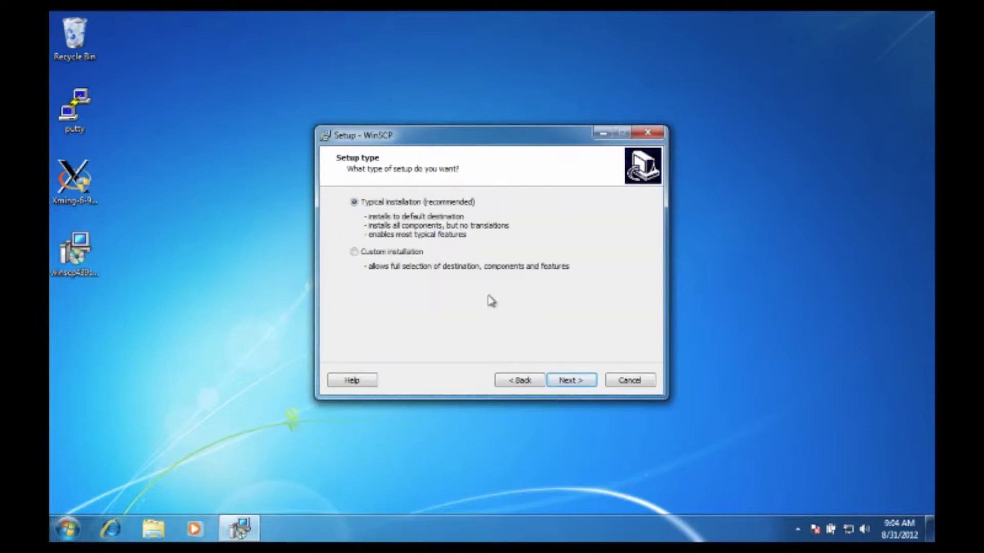
# Install WinSCP with the typical installation and the Commander interface
pyautogui.click(575, 382)
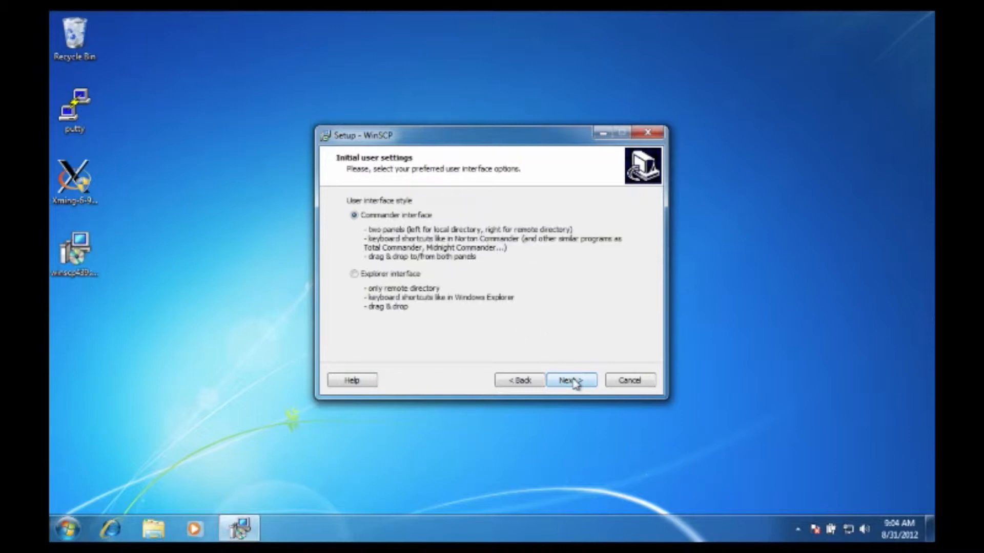
pyautogui.click(575, 382)
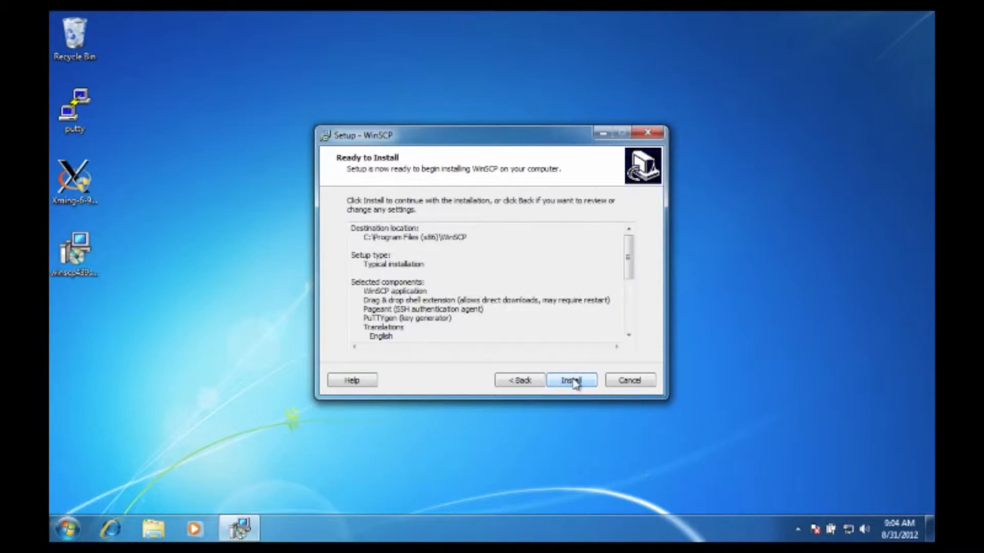
pyautogui.click(571, 380)
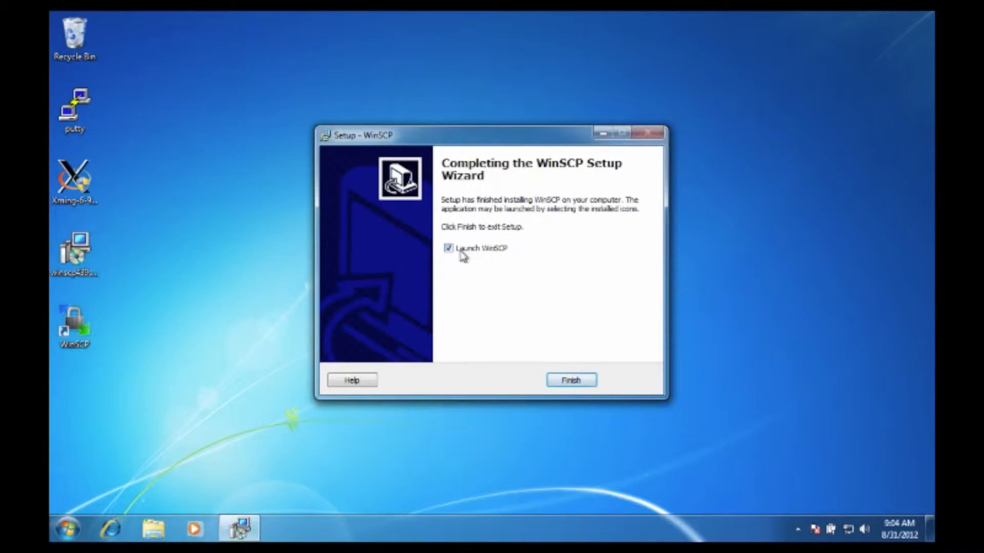
# Finish the setup wizard with Launch WinSCP turned off, and start WinSCP from its desktop shortcut
pyautogui.click(448, 249)
pyautogui.click(562, 380)
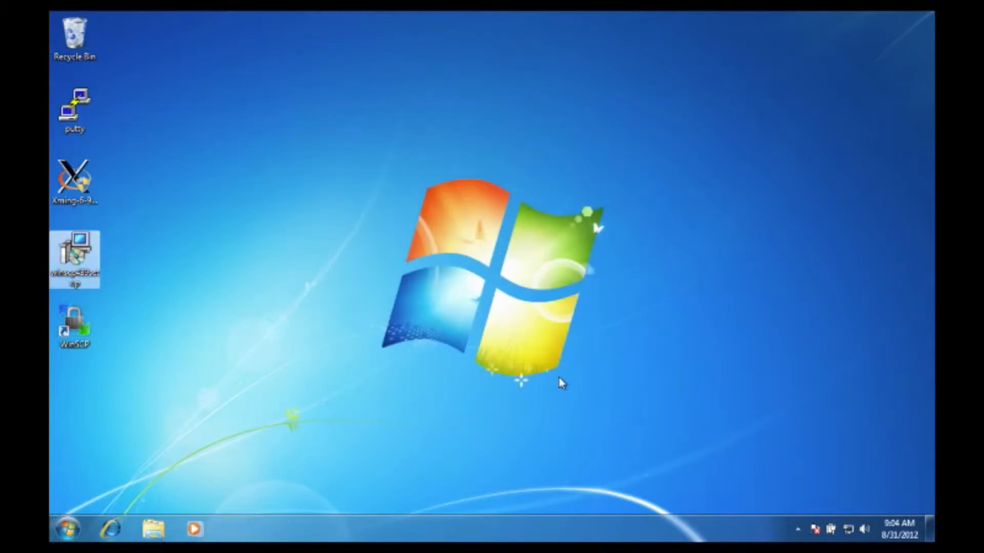
pyautogui.click(75, 325)
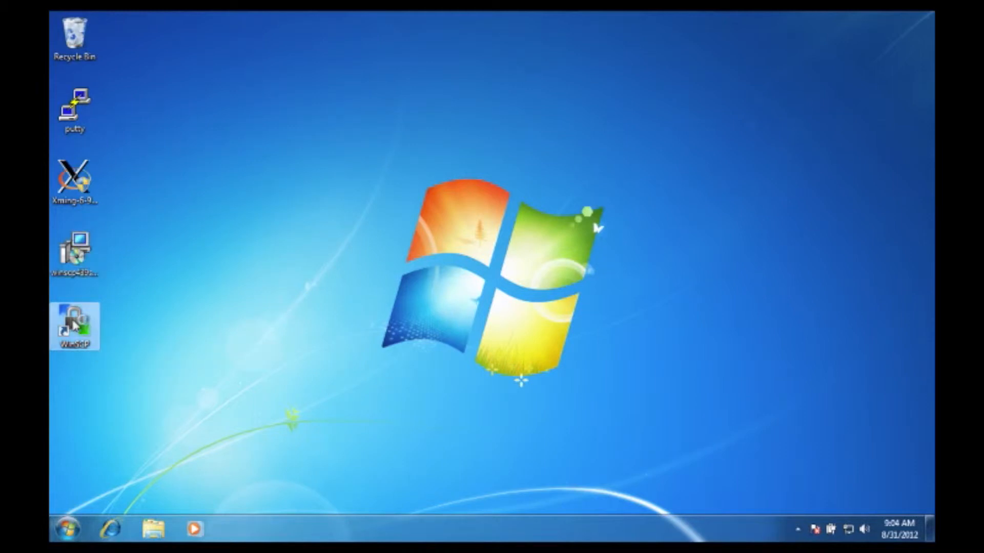
pyautogui.doubleClick(74, 325)
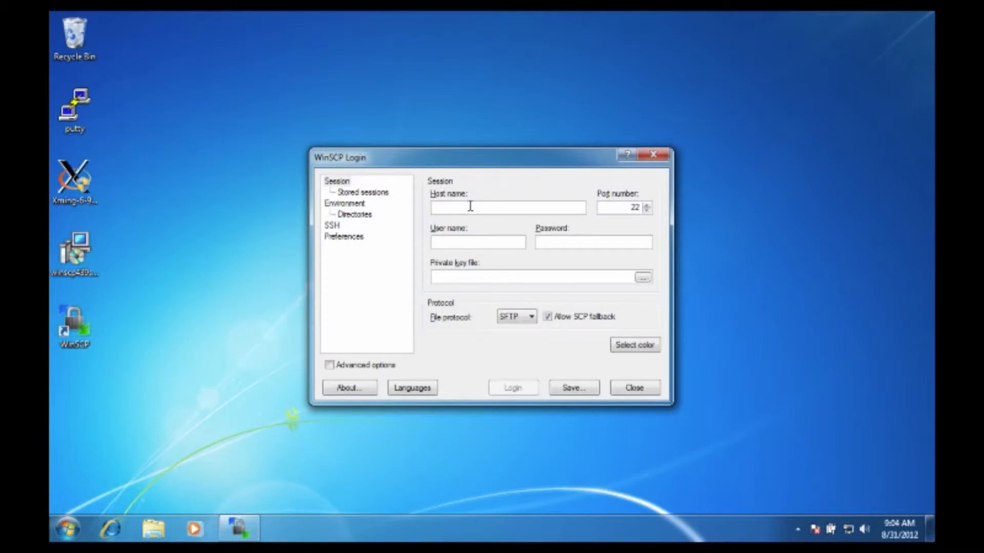
# Enter host name hpcc.msu.edu and the account's user name, and save the session as HPCC
pyautogui.write('hpcc.msu.edu')
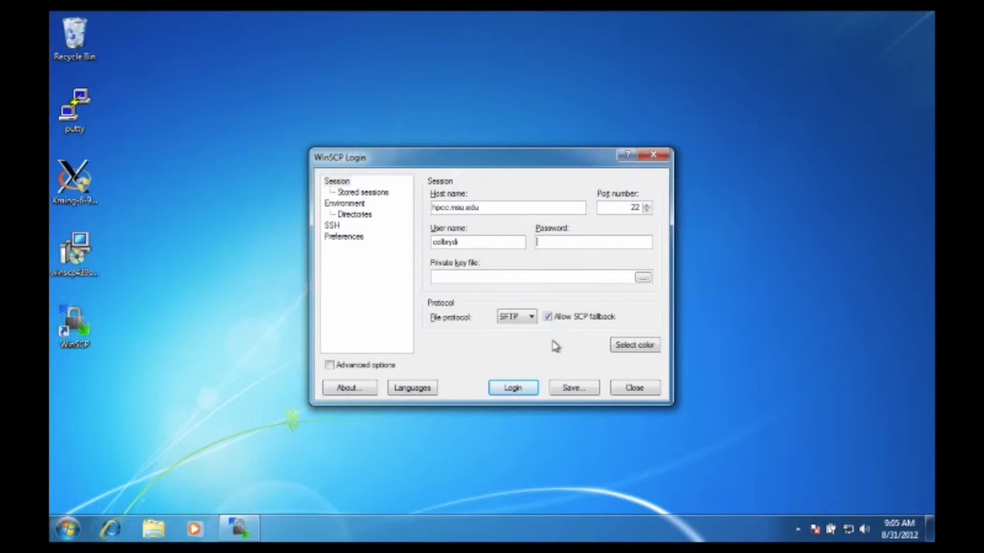
pyautogui.click(567, 388)
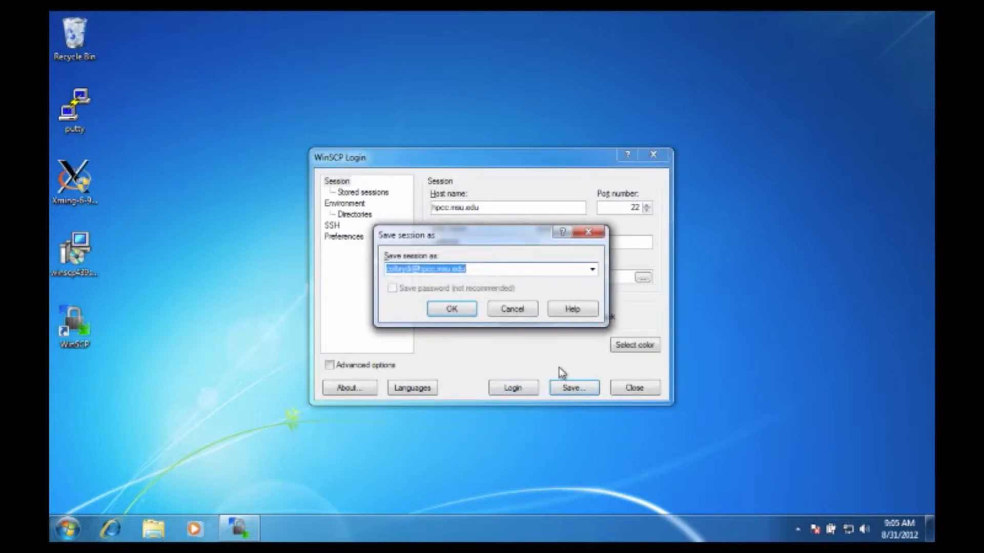
pyautogui.write('H')
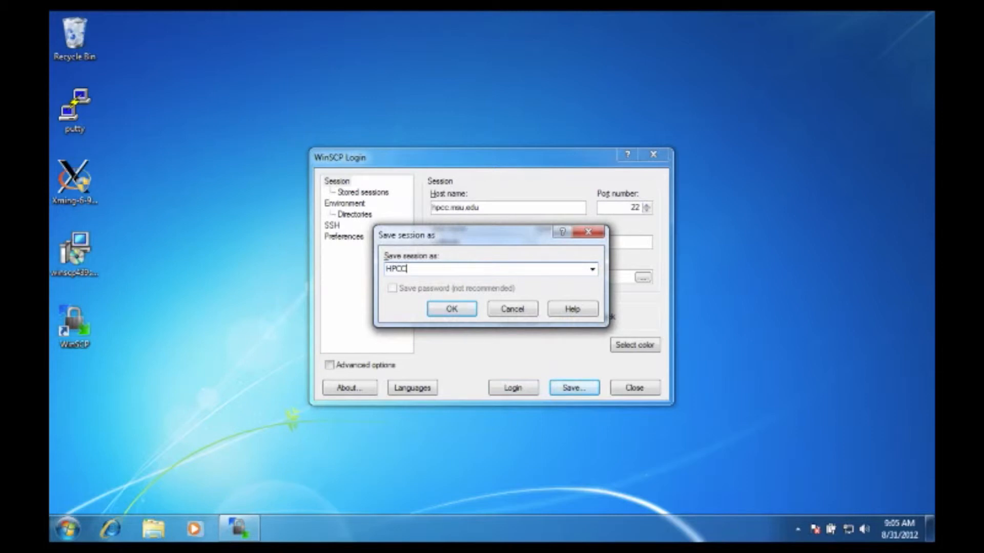
pyautogui.write('PCC')
pyautogui.click(449, 314)
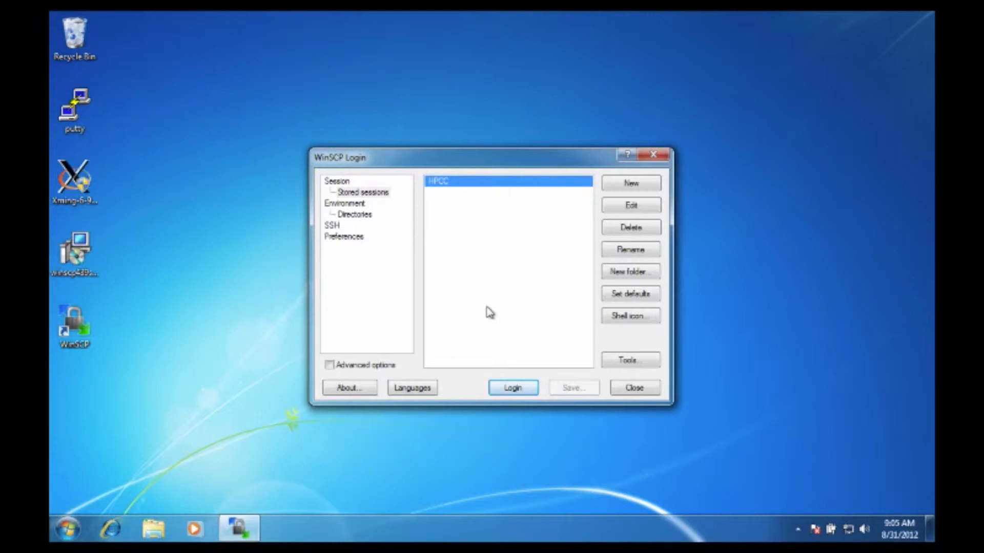
# Log in to the stored HPCC session, accept the server's host key, and enter the account password
pyautogui.click(528, 392)
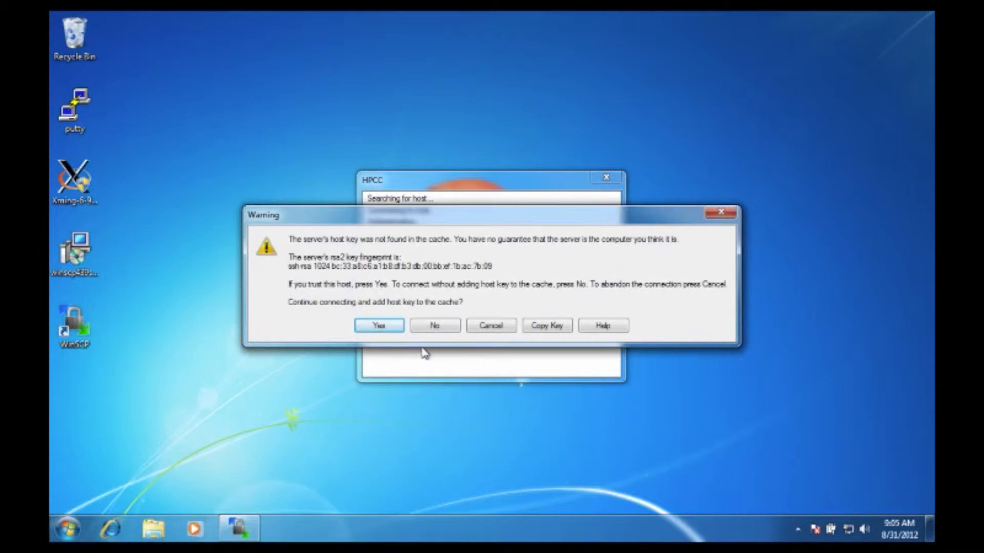
pyautogui.click(391, 330)
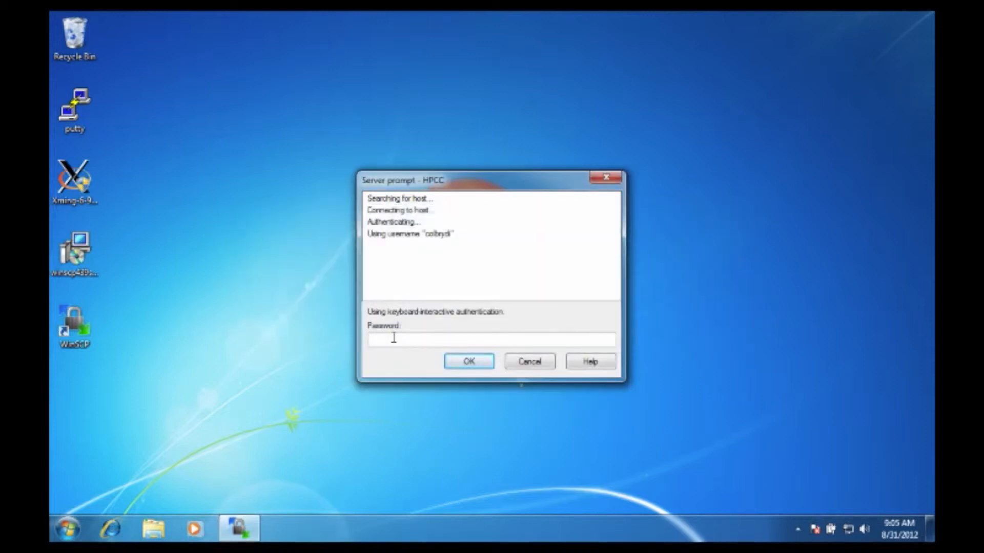
pyautogui.write('*')
pyautogui.click(489, 367)
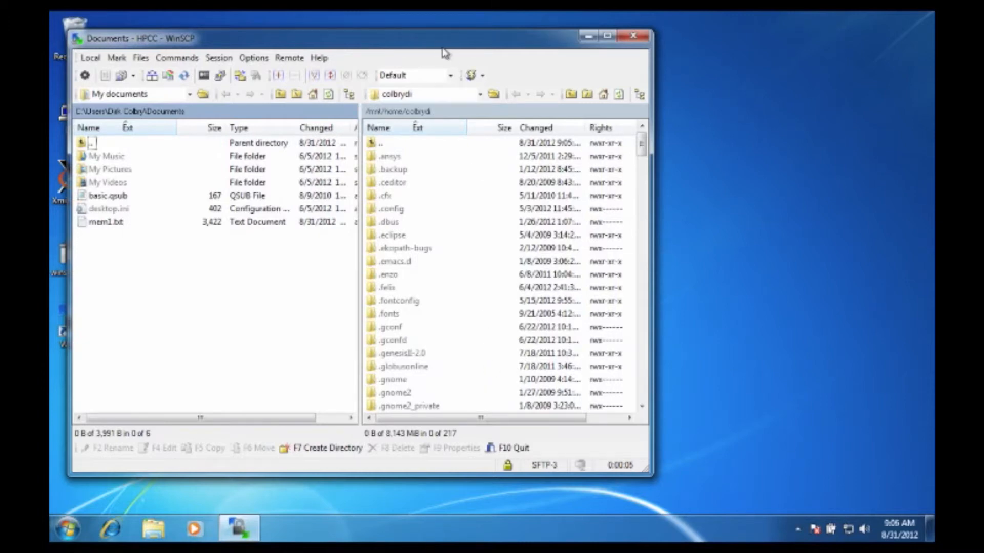
# Copy intel10.txt from the server's home directory to the local Documents folder with the default transfer settings
pyautogui.moveTo(433, 33); pyautogui.dragTo(526, 55)
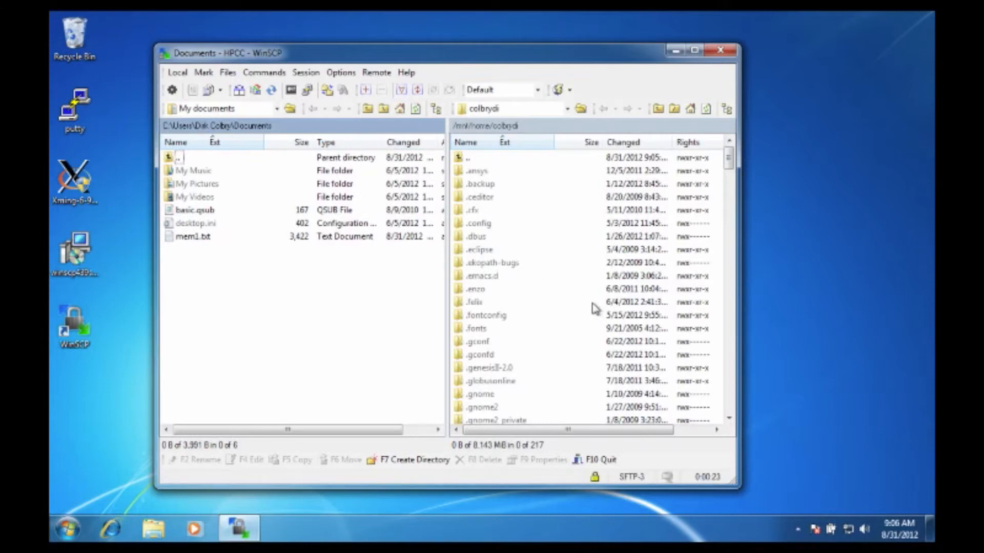
pyautogui.click(731, 369)
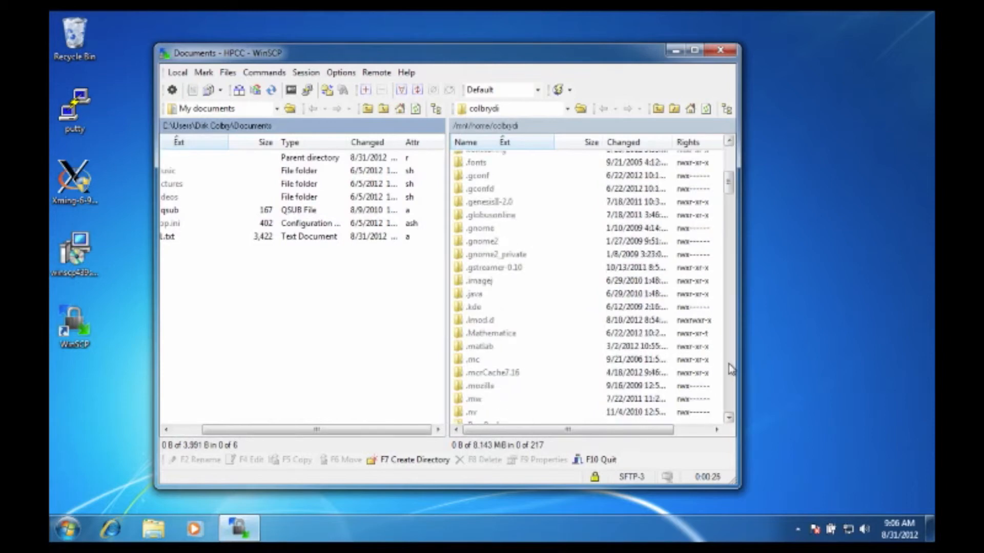
pyautogui.moveTo(731, 369)
pyautogui.mouseDown()
pyautogui.moveTo(728, 358)
pyautogui.moveTo(728, 384)
pyautogui.mouseUp()
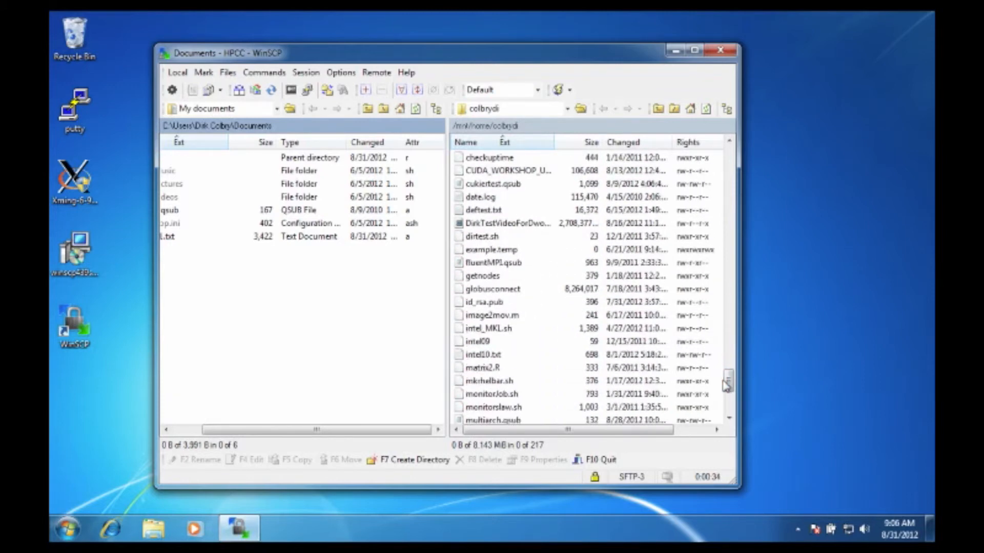
pyautogui.click(484, 355)
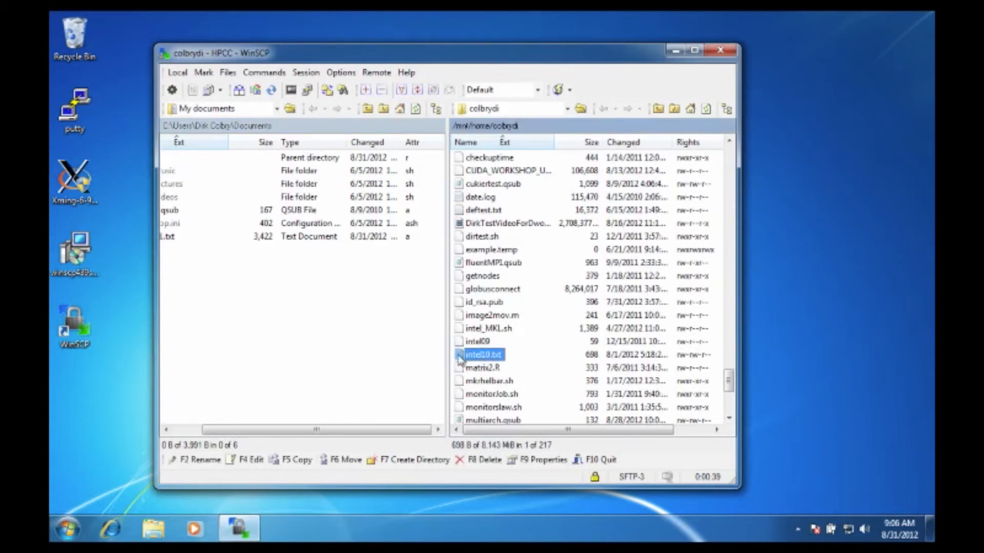
pyautogui.click(431, 359)
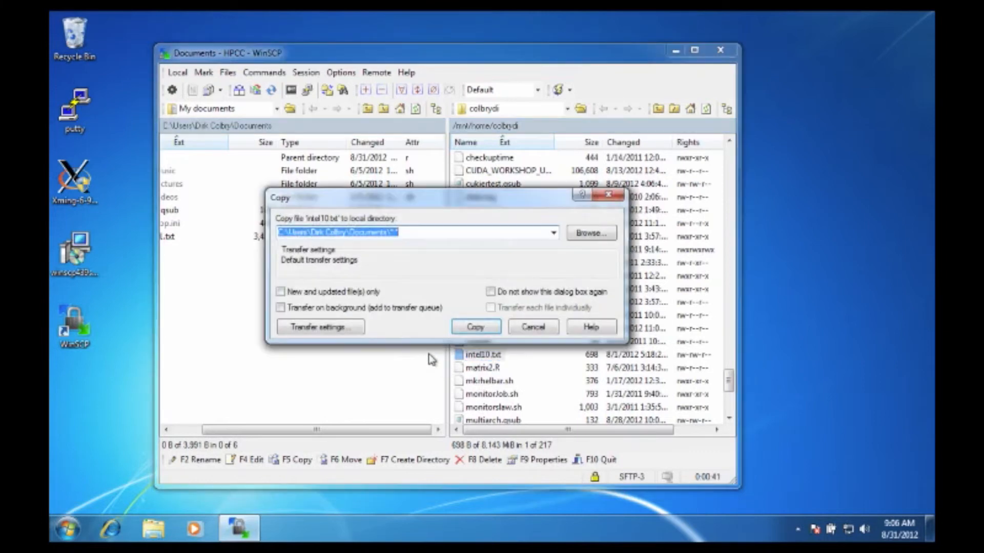
pyautogui.click(462, 332)
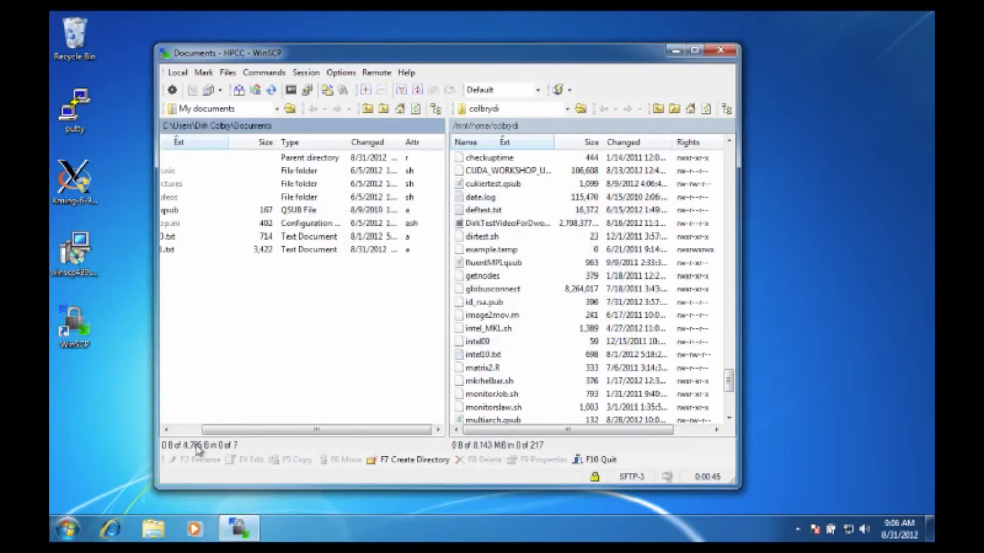
pyautogui.click(191, 430)
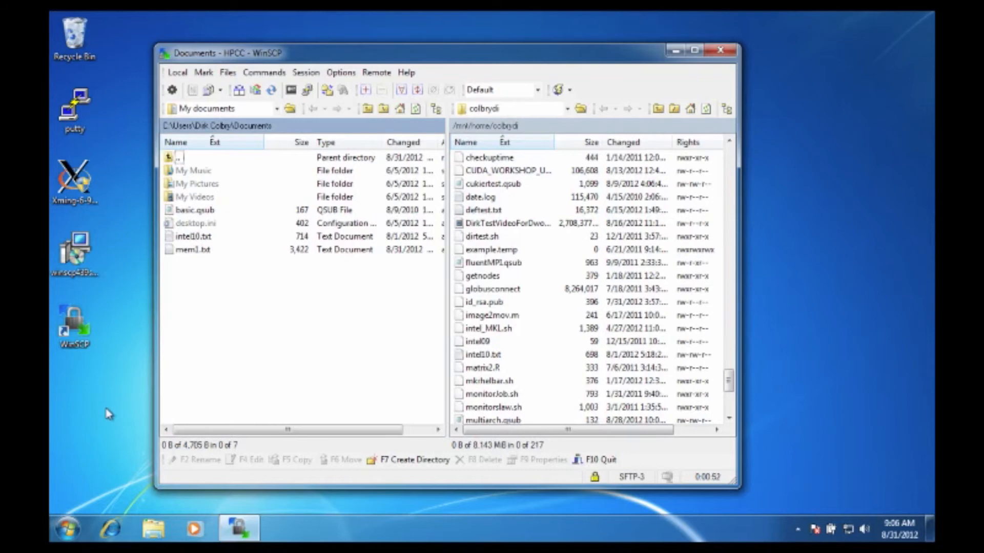
# Switch to Windows Explorer, look for the copied intel10 file in the Documents library, and close the window
pyautogui.press('super+e')
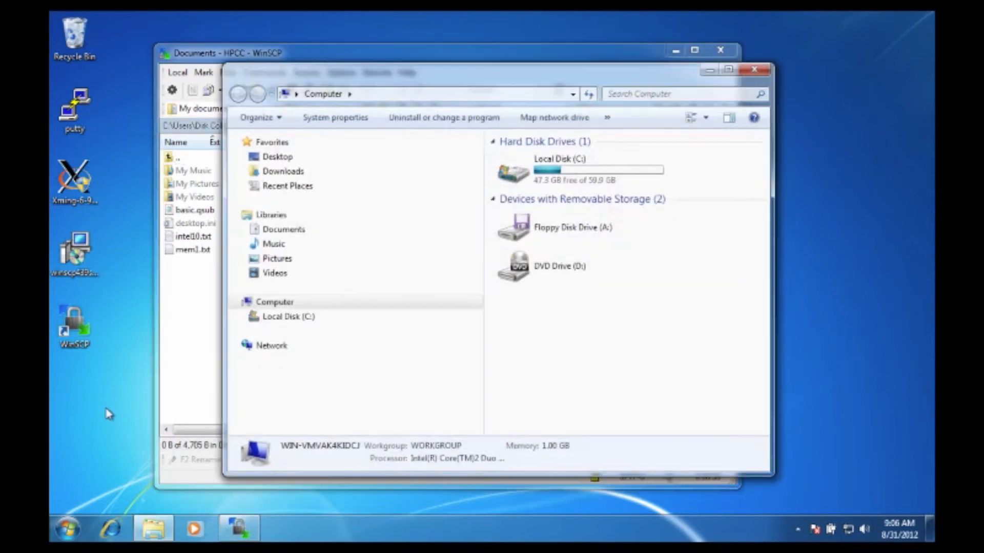
pyautogui.click(288, 230)
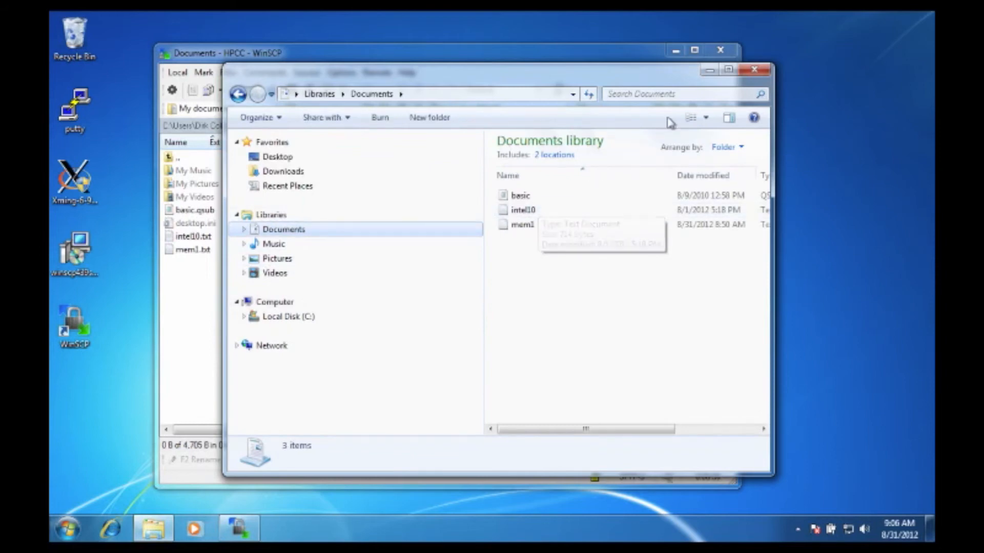
pyautogui.click(754, 70)
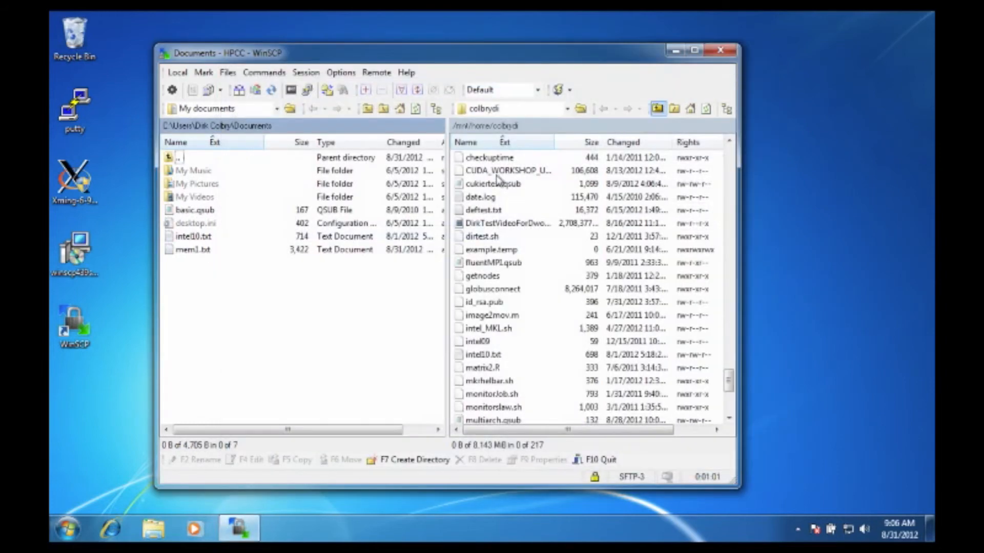
# Append a line with the author's first name and "WAS HERE" after a blank line in the local intel10.txt, and save the changes
pyautogui.doubleClick(198, 237)
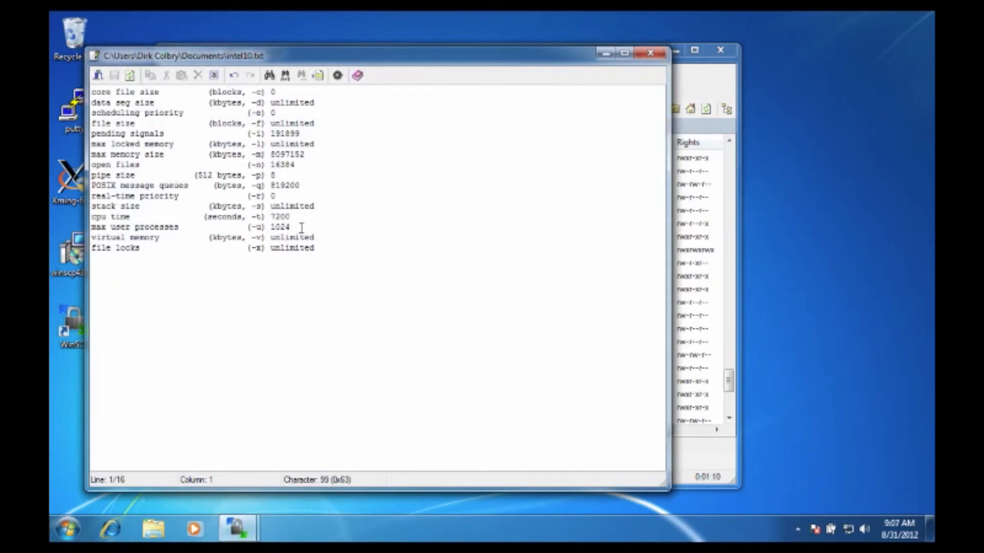
pyautogui.click(327, 248)
pyautogui.press('Return')
pyautogui.press('Return')
pyautogui.write('DIRK')
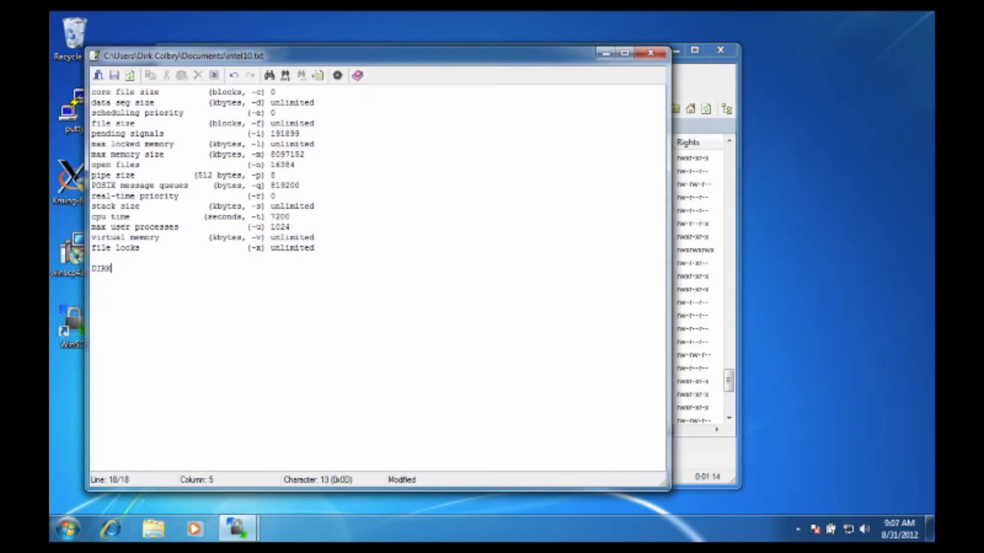
pyautogui.write(' WAS HERE')
pyautogui.click(647, 53)
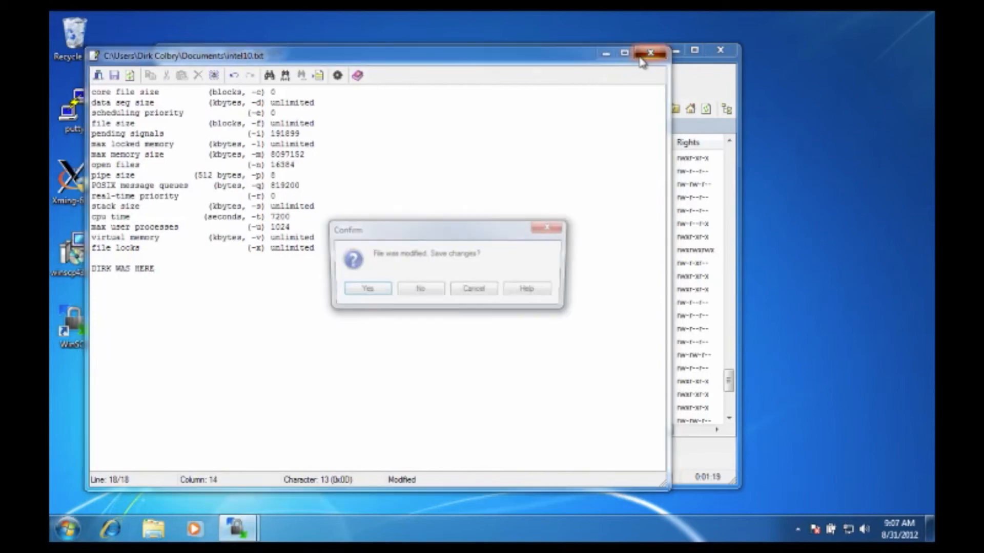
pyautogui.click(369, 293)
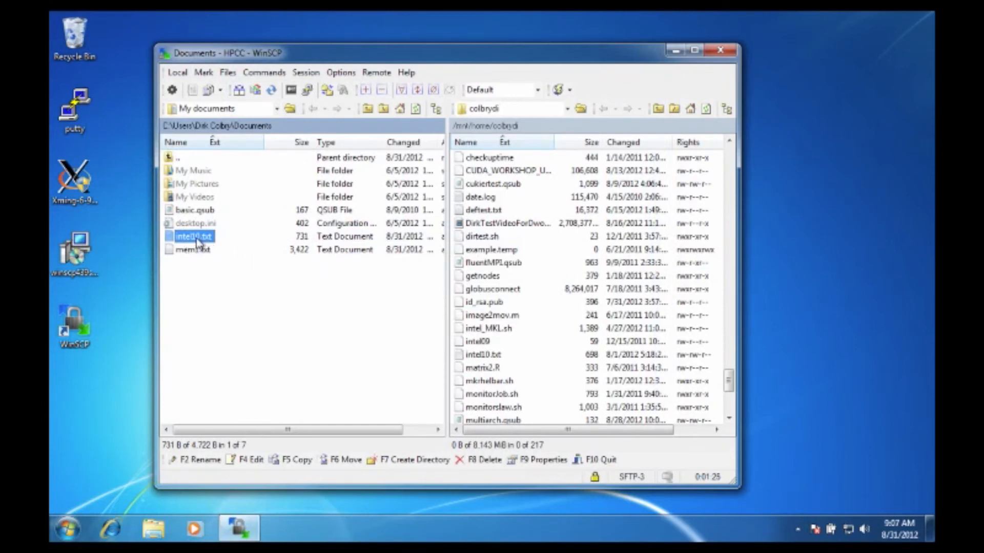
# Try to copy the edited intel10.txt from local Documents back to the server's home directory
pyautogui.moveTo(196, 241); pyautogui.dragTo(526, 332)
pyautogui.moveTo(416, 50); pyautogui.dragTo(437, 50)
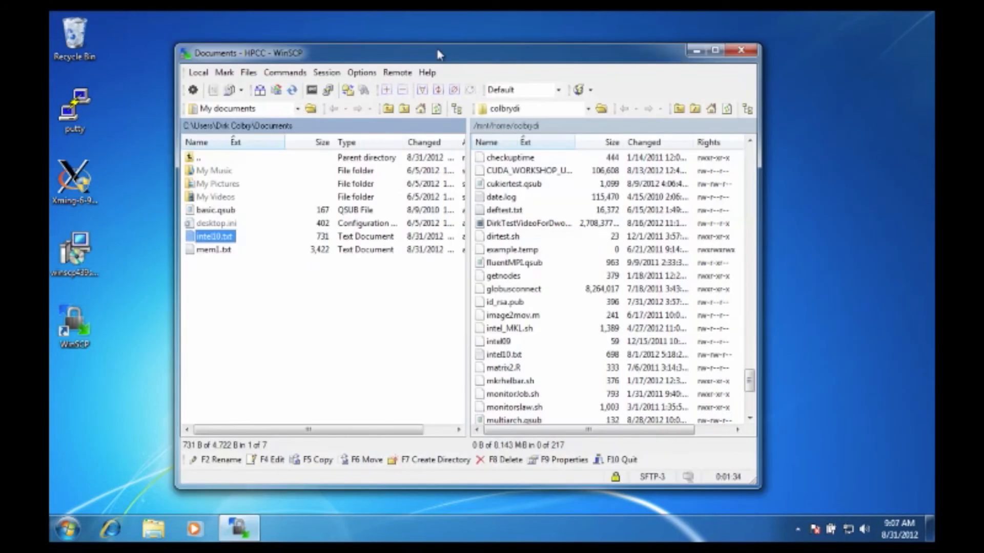